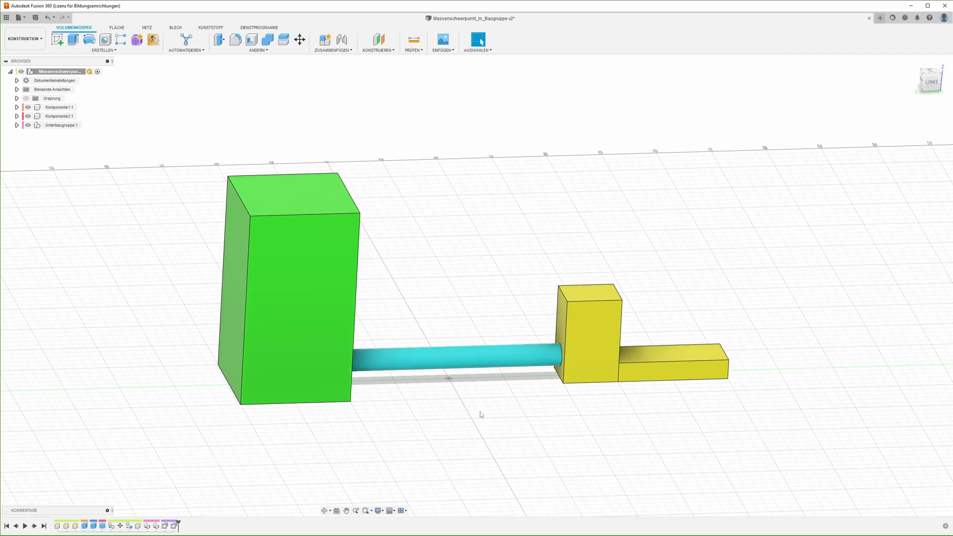
middle_click_drag(481, 415, 484, 415, "shift")
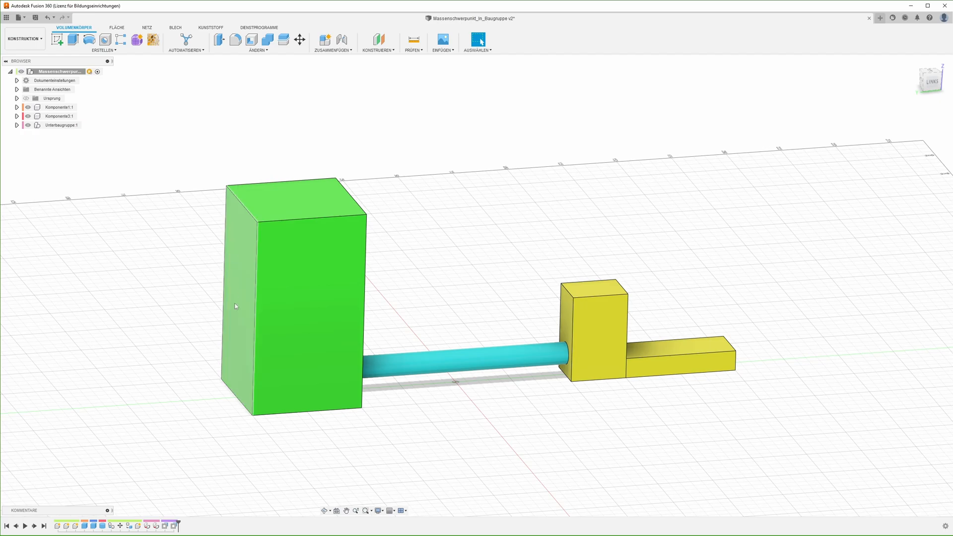
middle_click_drag(235, 300, 209, 113, "shift")
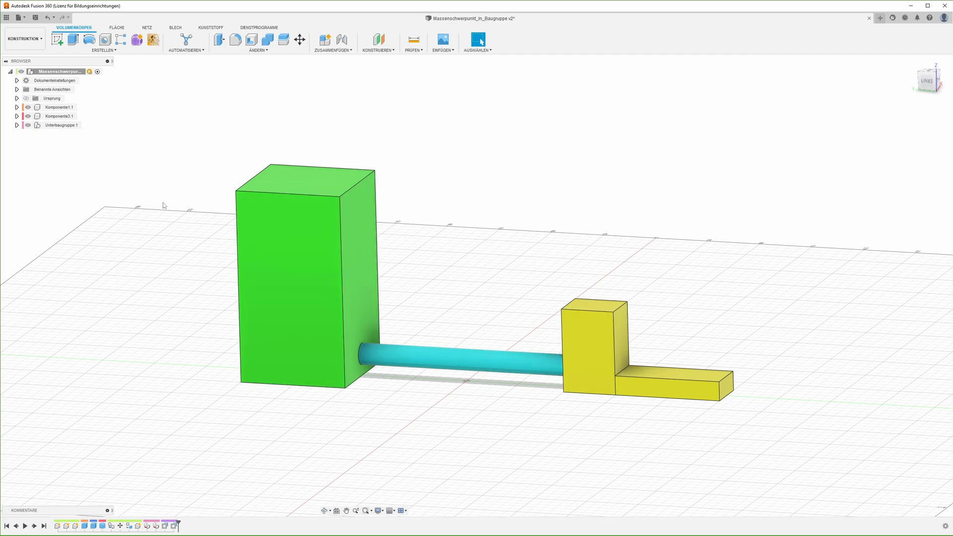
left_click(603, 340)
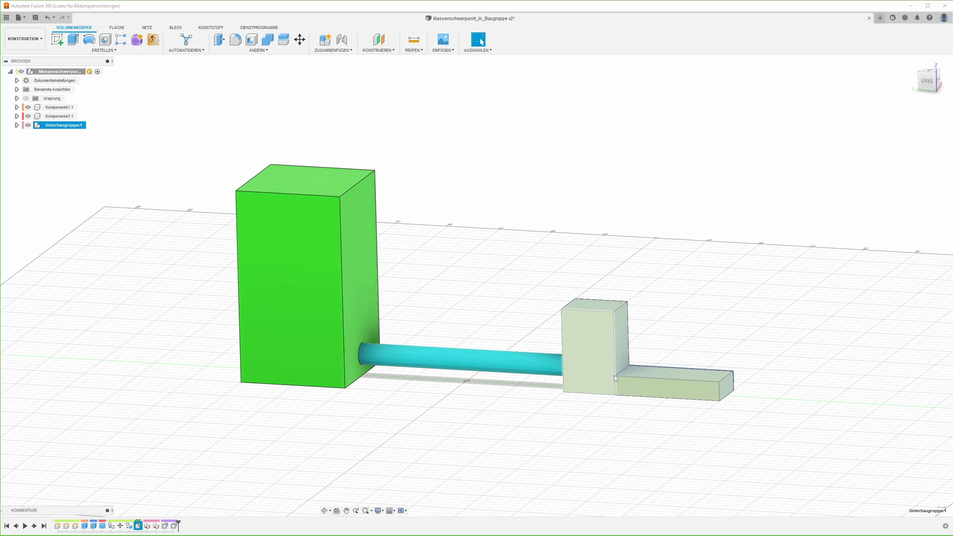
left_click(521, 310)
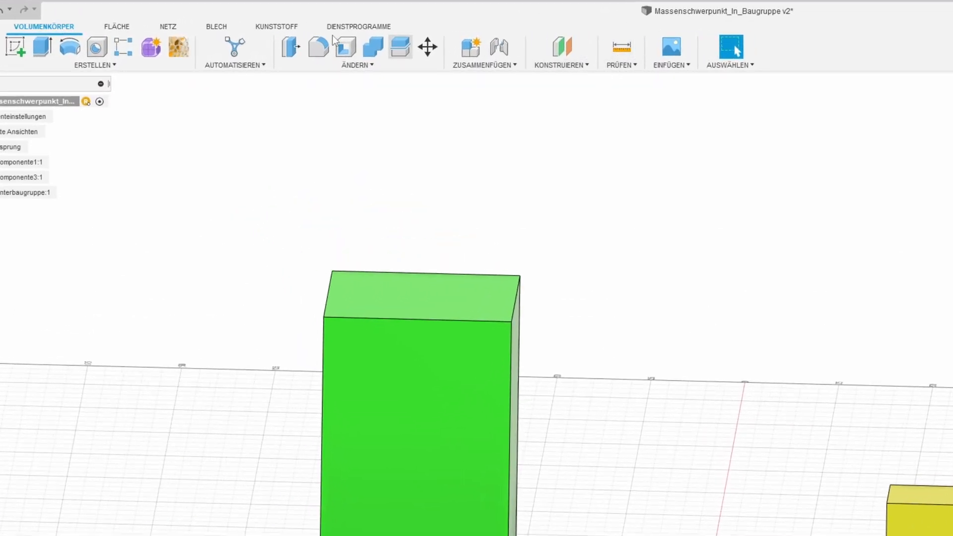
Create a centre-of-mass analysis (Massenmittelpunkt) for the entire top-level assembly
left_click(631, 66)
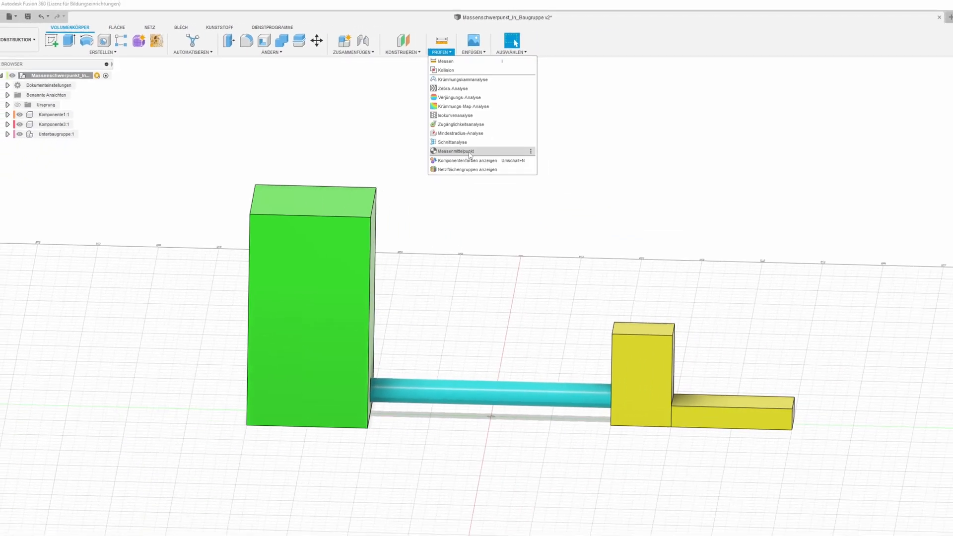
left_click(469, 152)
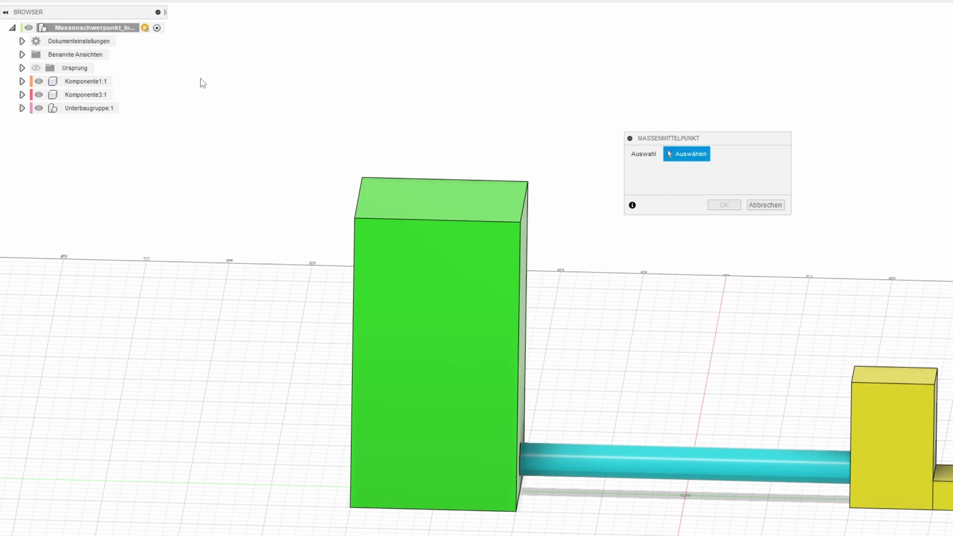
left_click(111, 31)
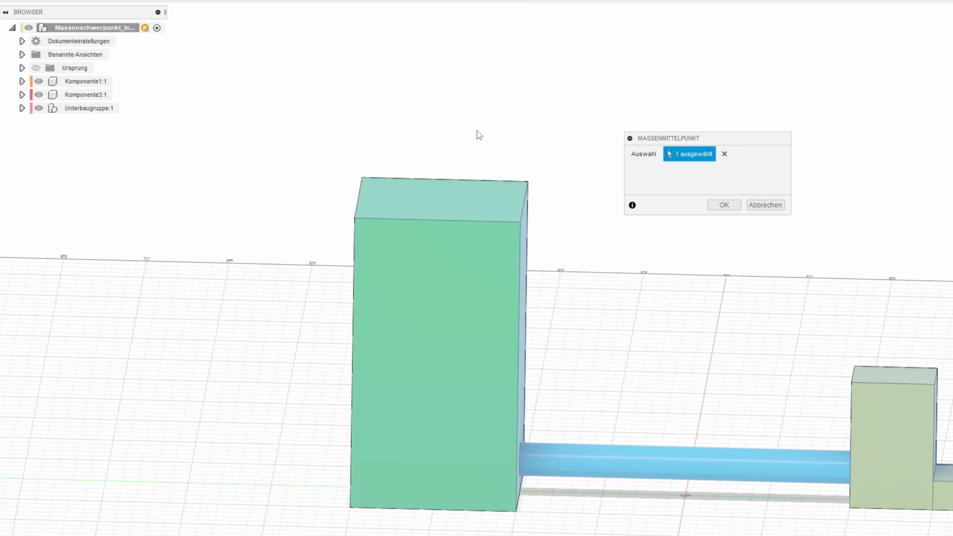
left_click(728, 206)
middle_click_drag(742, 434, 743, 400, "shift")
scroll(745, 413, "up", 4)
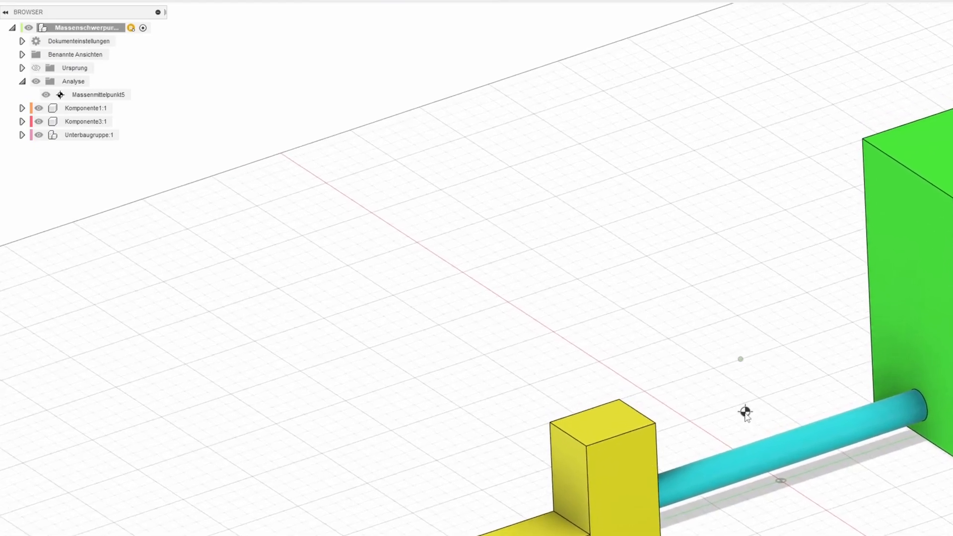
scroll(726, 392, "down", 2)
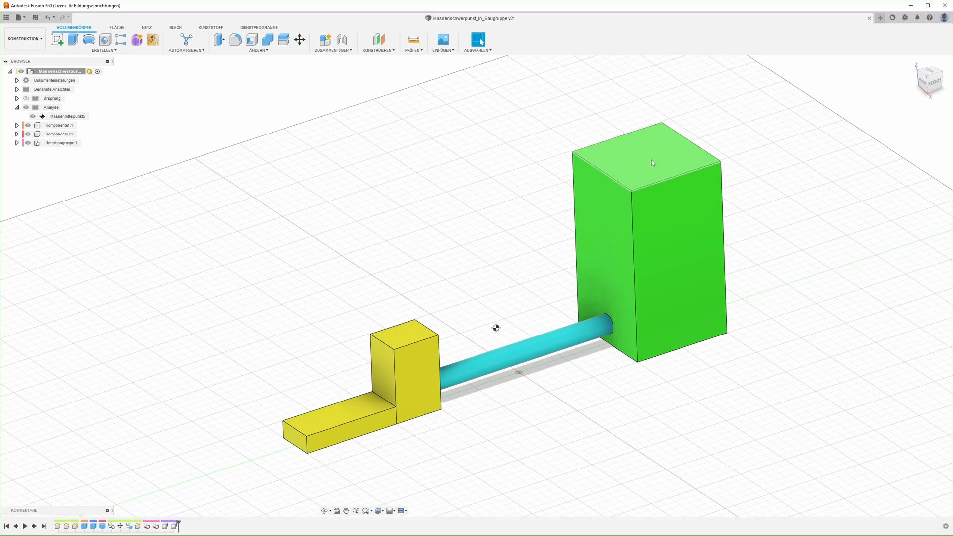
Offset the top face of the upright yellow block upward to a height of 105 mm
left_click(405, 338)
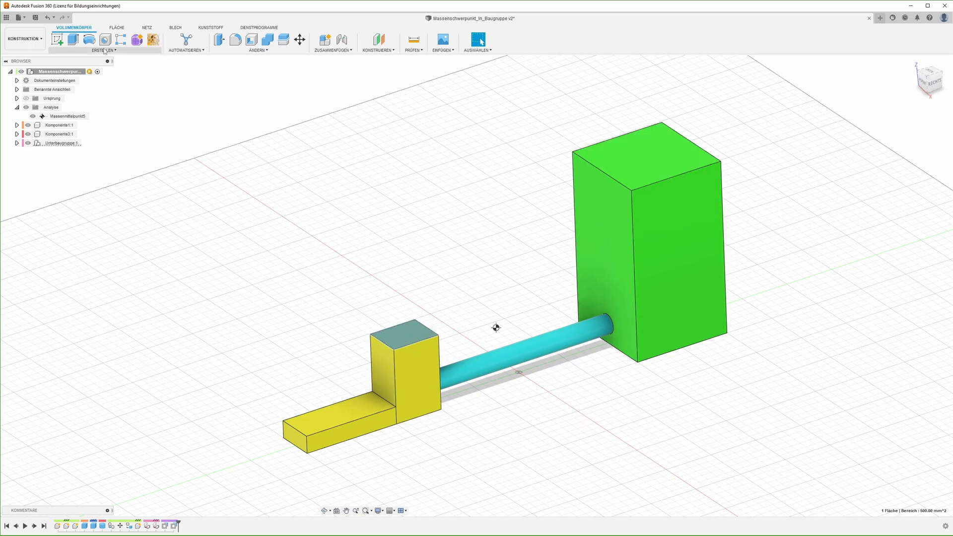
left_click(219, 39)
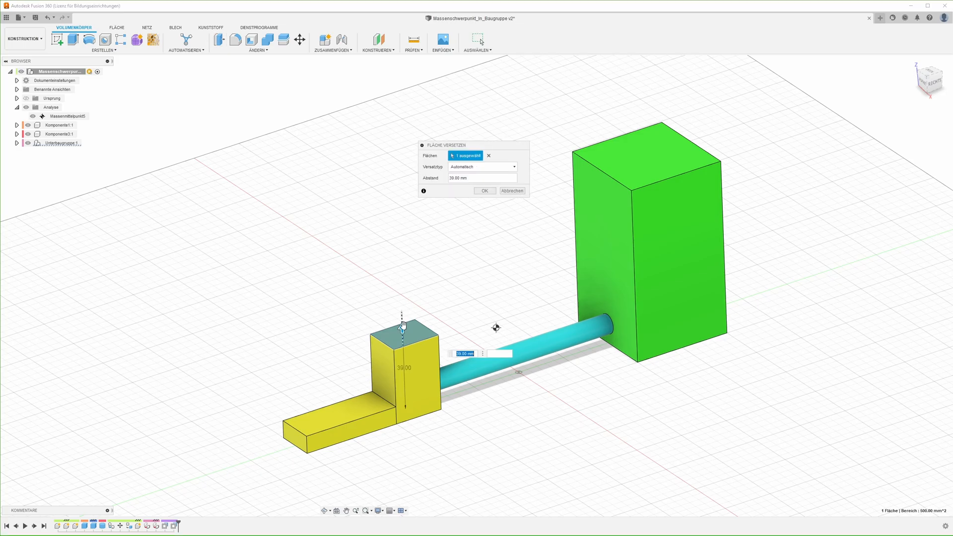
left_click_drag(405, 317, 401, 200)
left_click(484, 191)
middle_click_drag(437, 304, 347, 273, "shift")
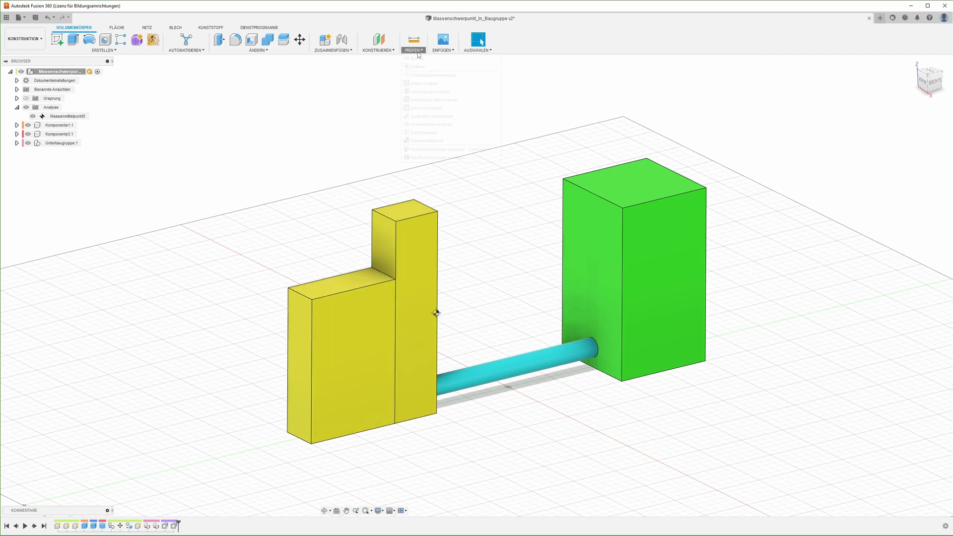
Create a second centre-of-mass analysis (Massenmittelpunkt) covering only the two yellow bodies
left_click(436, 141)
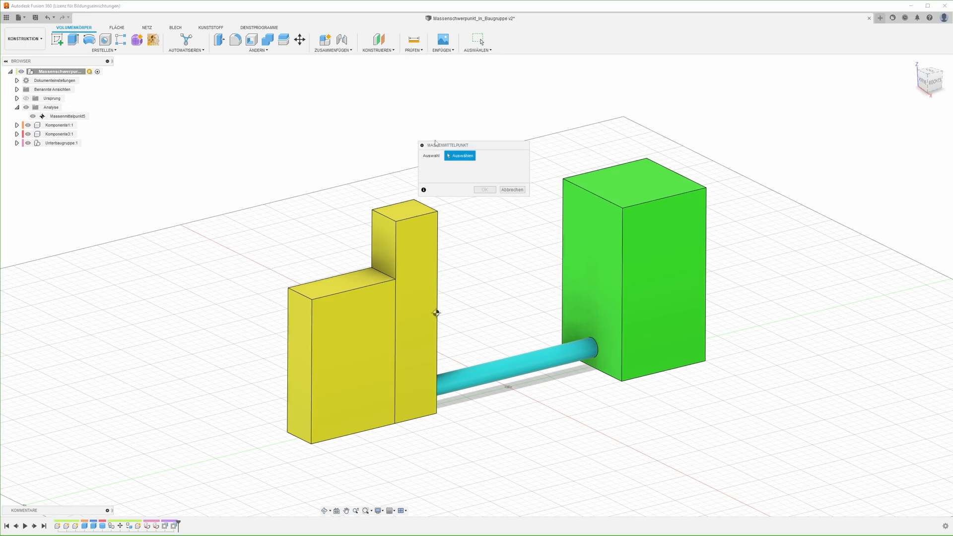
left_click(415, 318)
left_click(367, 332)
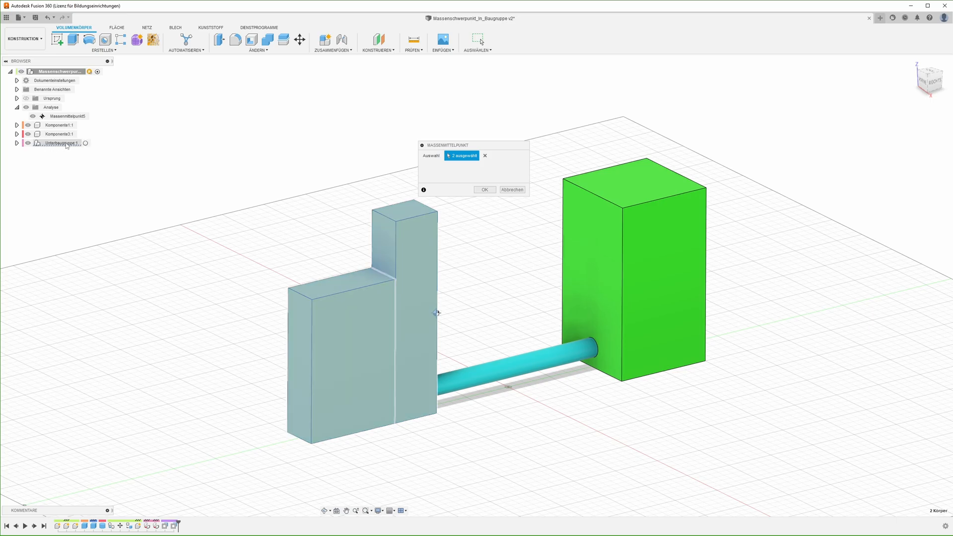
left_click(484, 190)
middle_click_drag(485, 292, 564, 323, "shift")
Expand Unterbaugruppe and highlight its components Komponente4 and Komponente2 one after the other in the model
left_click(17, 152)
left_click(65, 171)
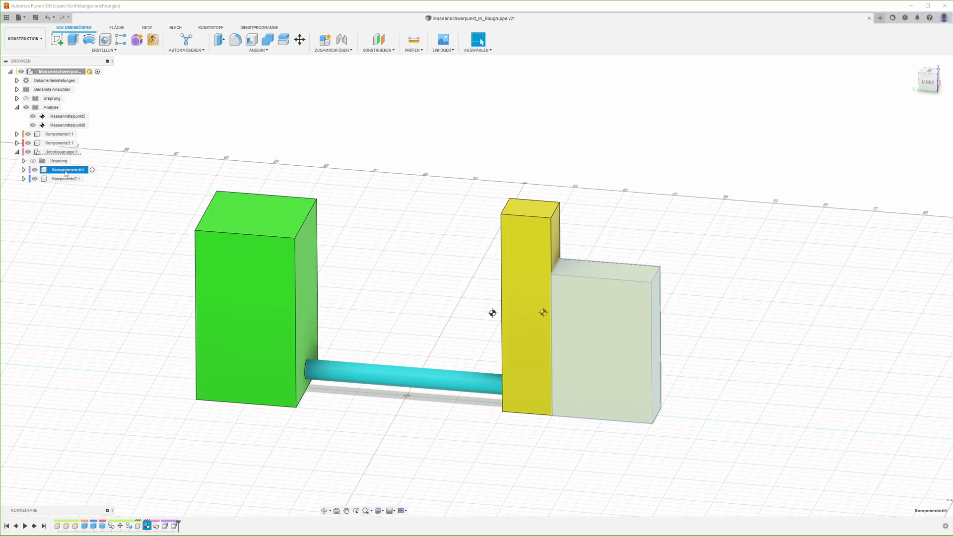
left_click(66, 180)
middle_click_drag(580, 234, 609, 263, "shift")
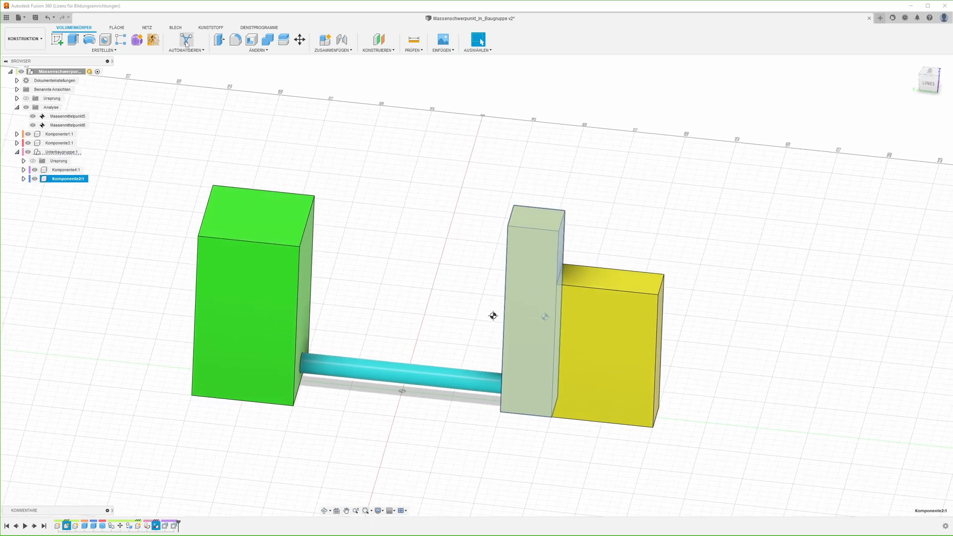
Try to offset the top face of the upright yellow block down to 30 mm
left_click(220, 40)
left_click(532, 216)
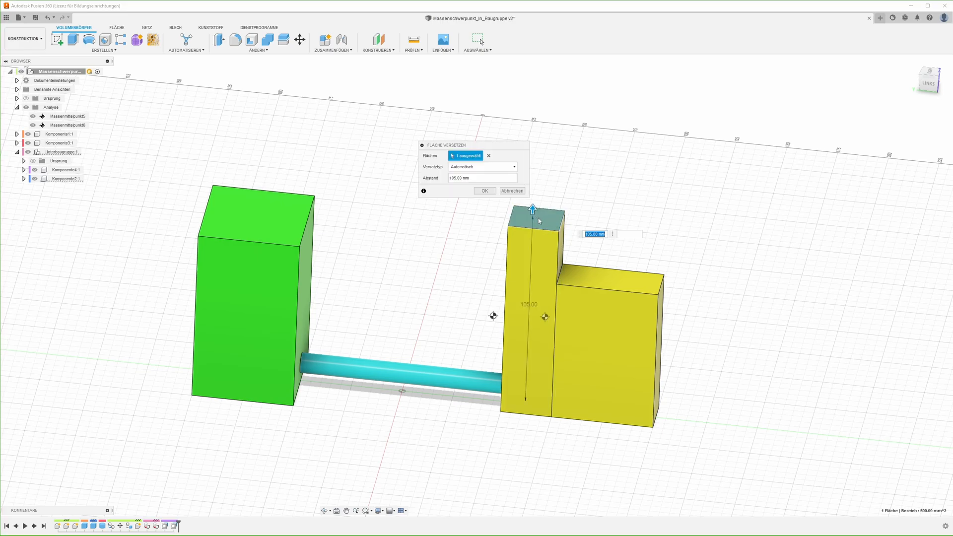
left_click_drag(533, 207, 527, 292)
left_click(588, 355)
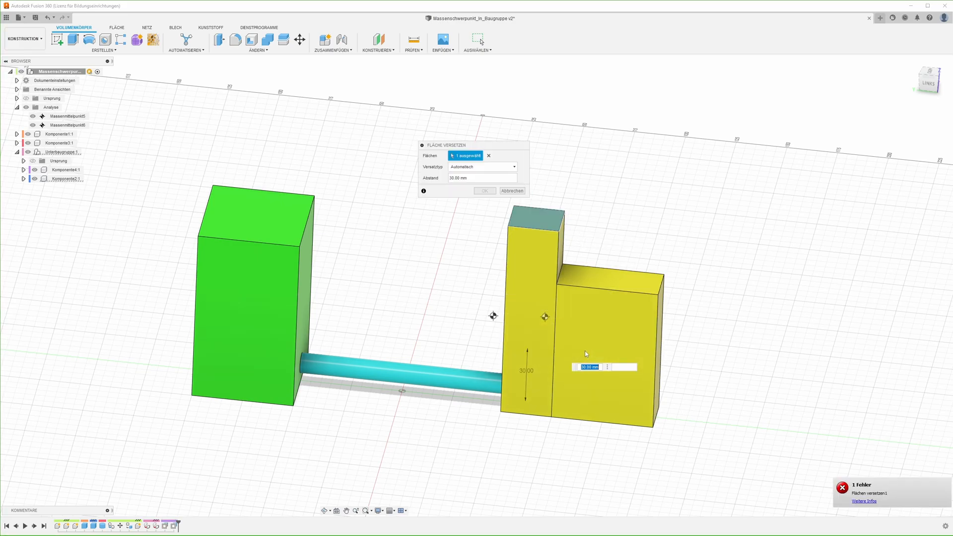
Offset the top face of the upright yellow block down to 45 mm
left_click(536, 216)
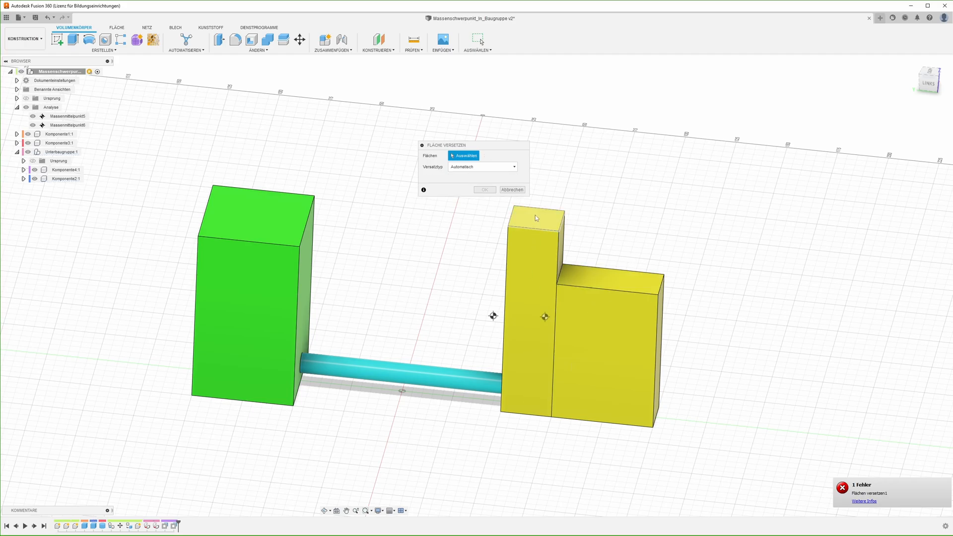
left_click_drag(539, 219, 544, 311)
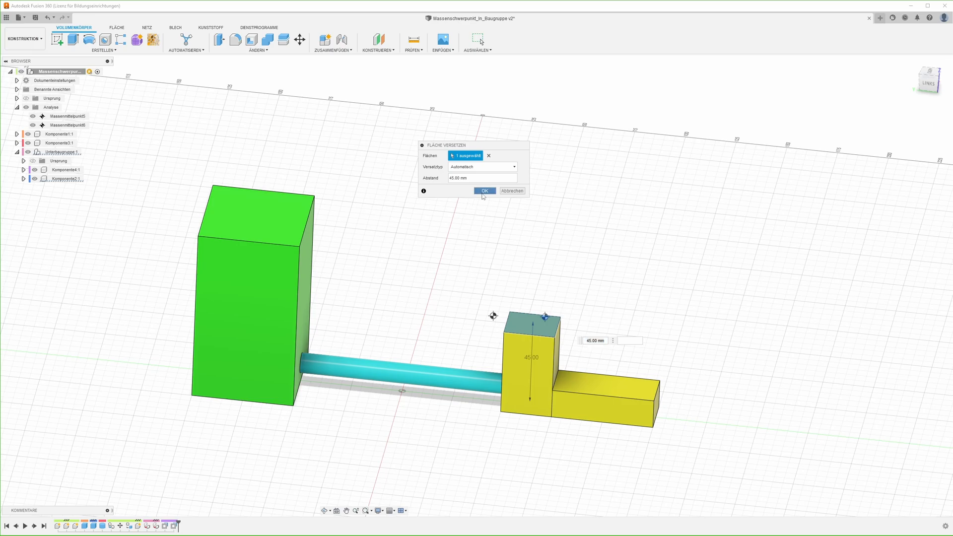
left_click(484, 191)
middle_click_drag(438, 343, 396, 352, "shift")
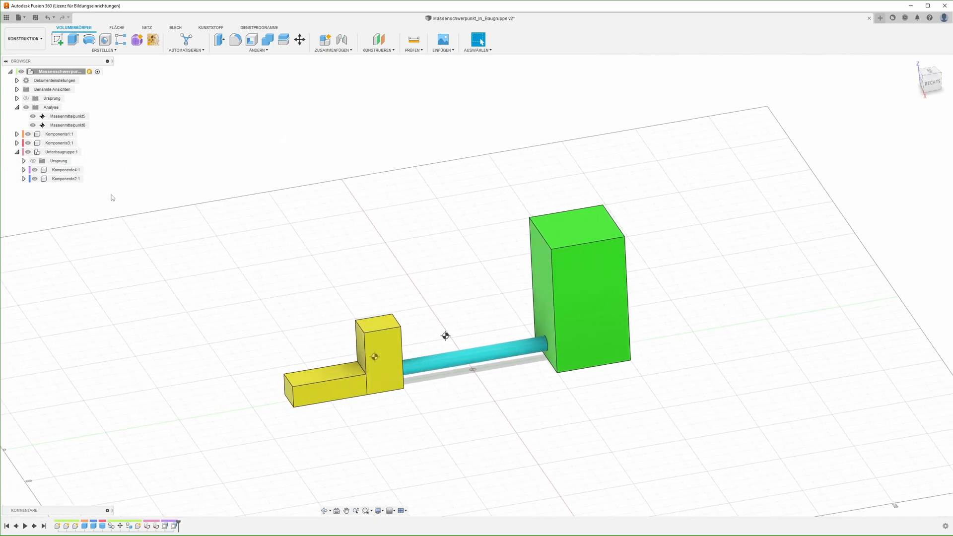
Open the properties of Komponente2 and expand its physical data to examine mass and centre of mass
left_click(68, 180)
right_click(67, 180)
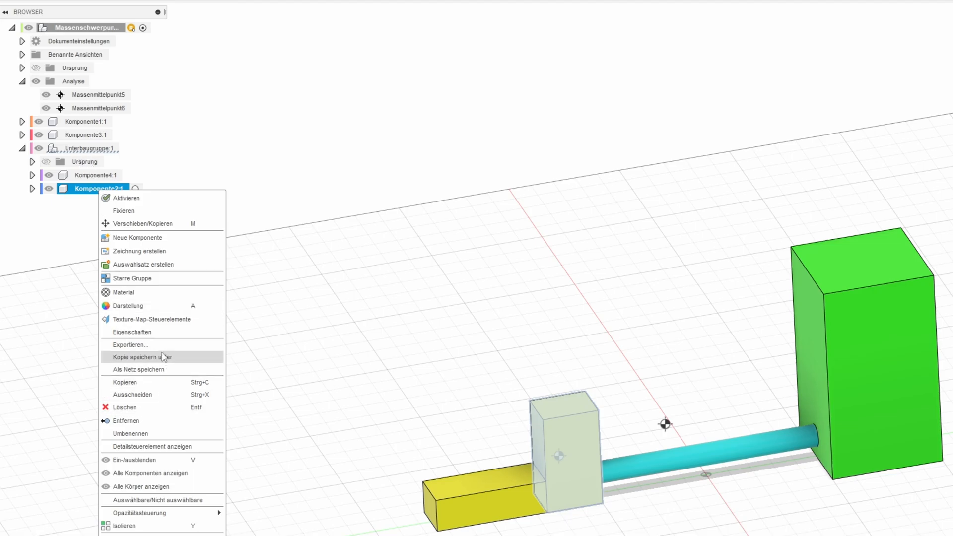
left_click(159, 335)
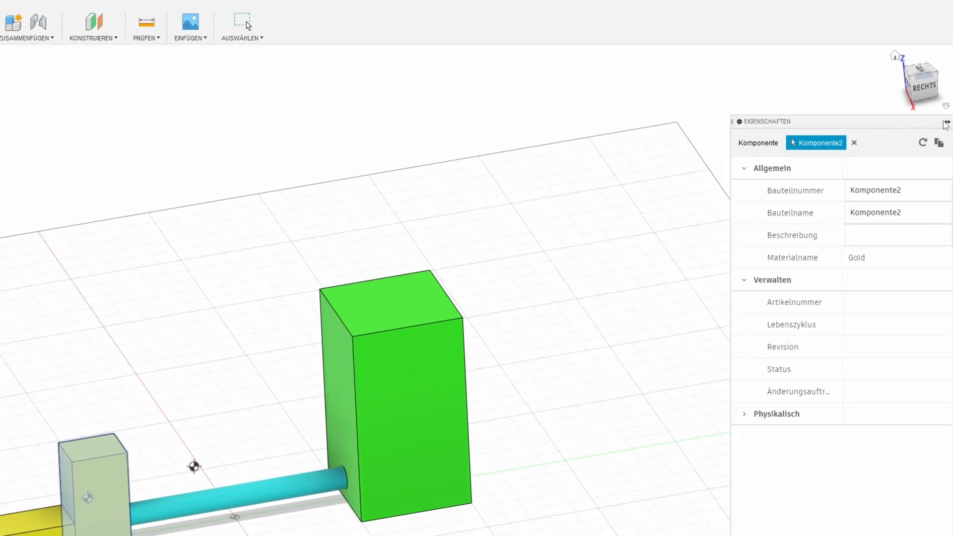
left_click(947, 121)
left_click(947, 122)
left_click(745, 417)
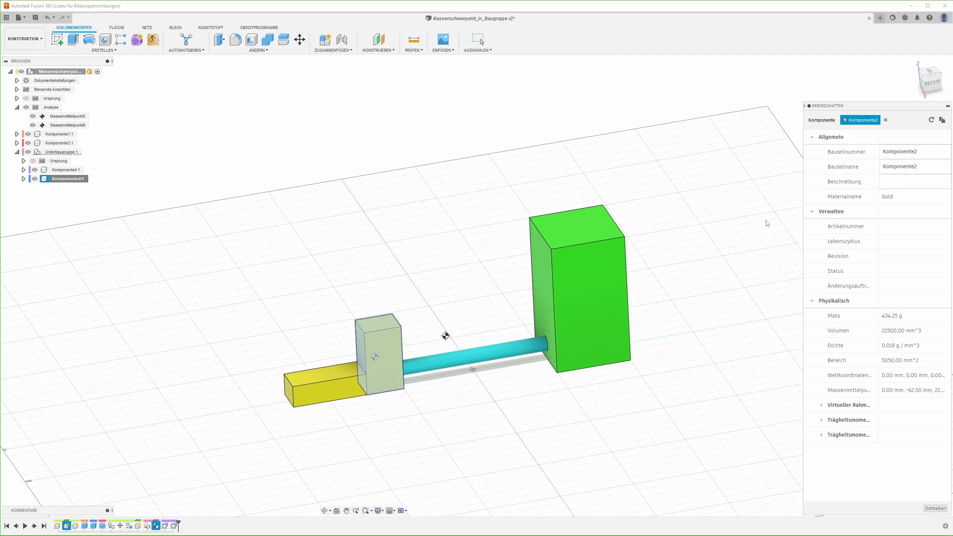
left_click(748, 229)
Hide and show the two centre-of-mass analyses one at a time to tell their markers apart
middle_click_drag(749, 229, 628, 242, "shift")
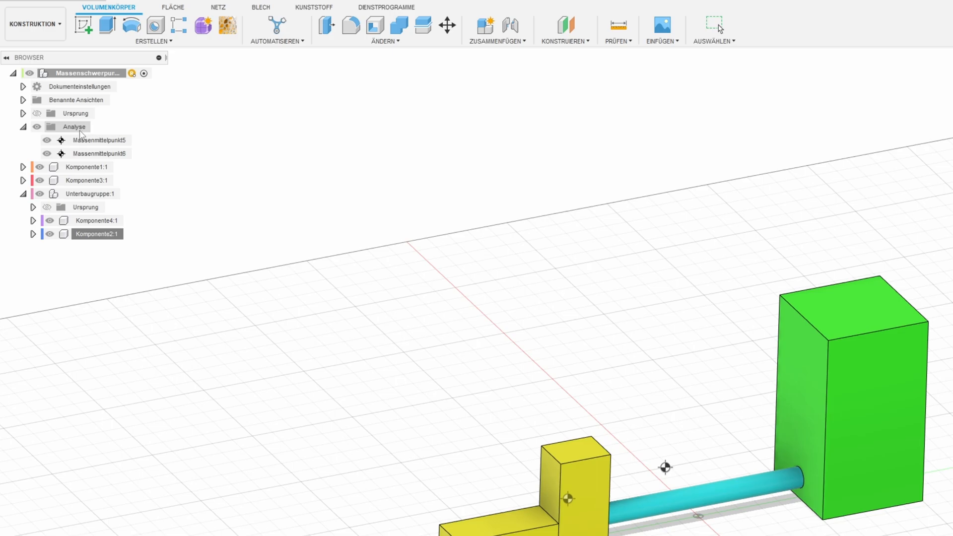
left_click(47, 140)
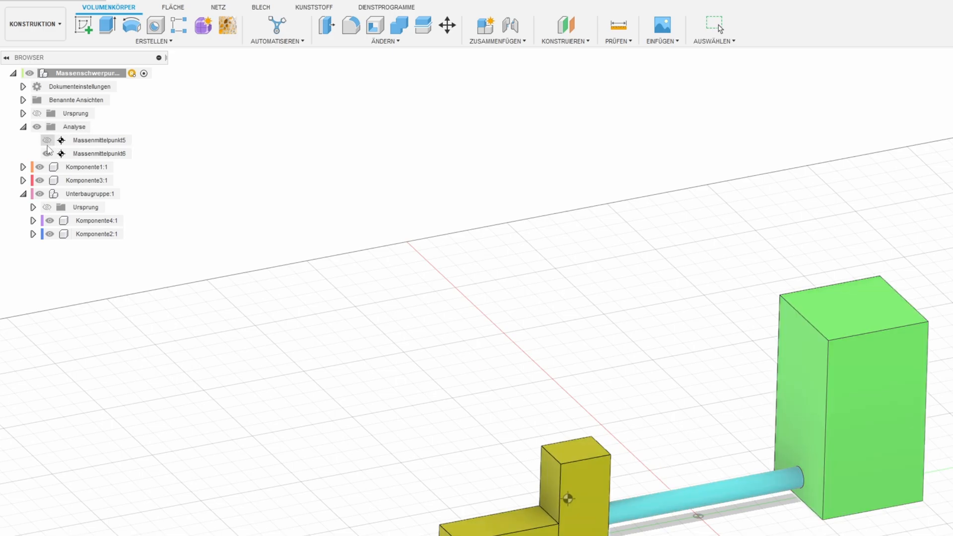
left_click(46, 140)
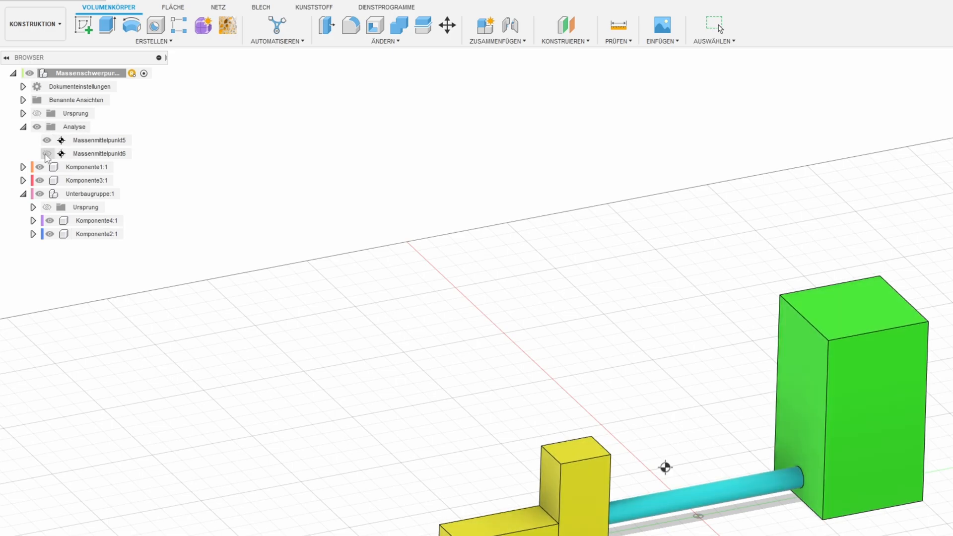
left_click(102, 143)
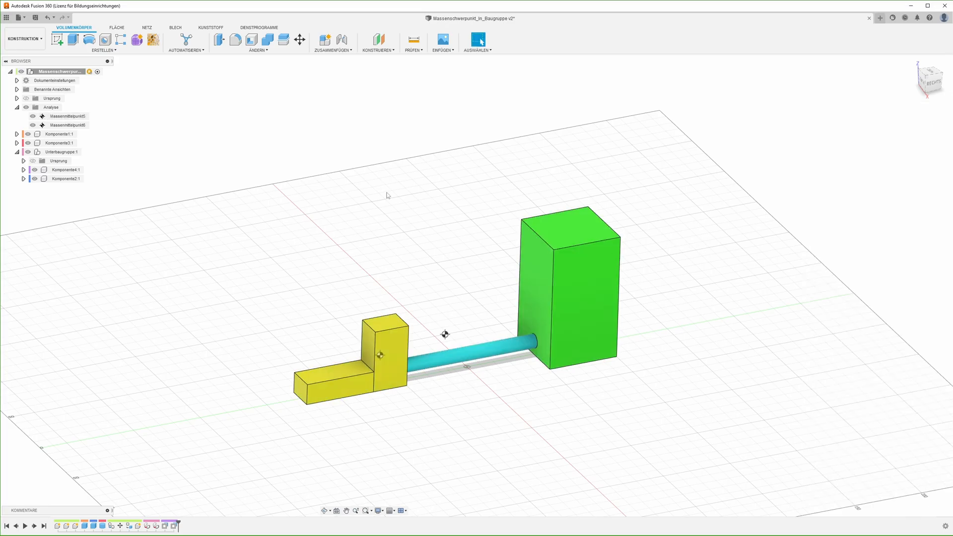
Restrict the selection of Massenmittelpunkt5 to the green block and the blue rod, and delete this analysis
right_click(80, 119)
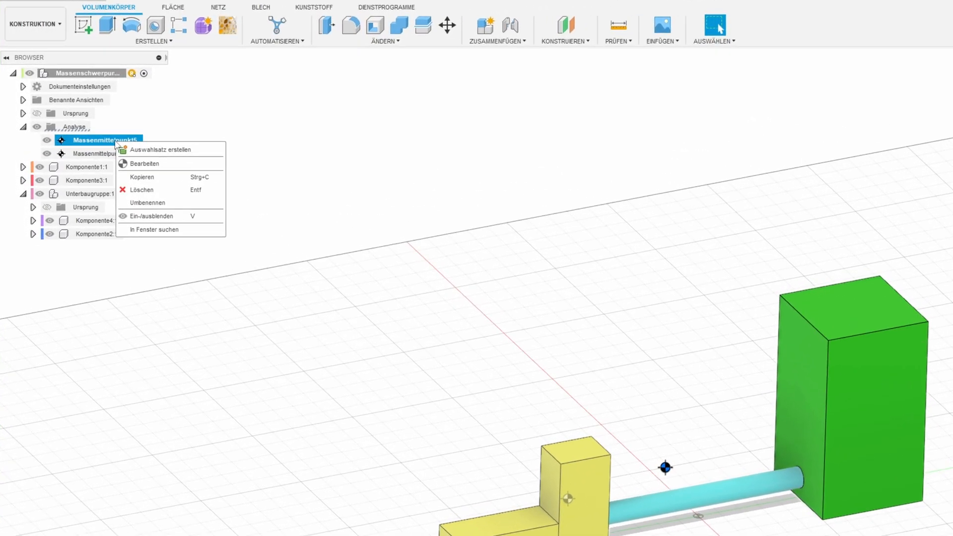
left_click(135, 164)
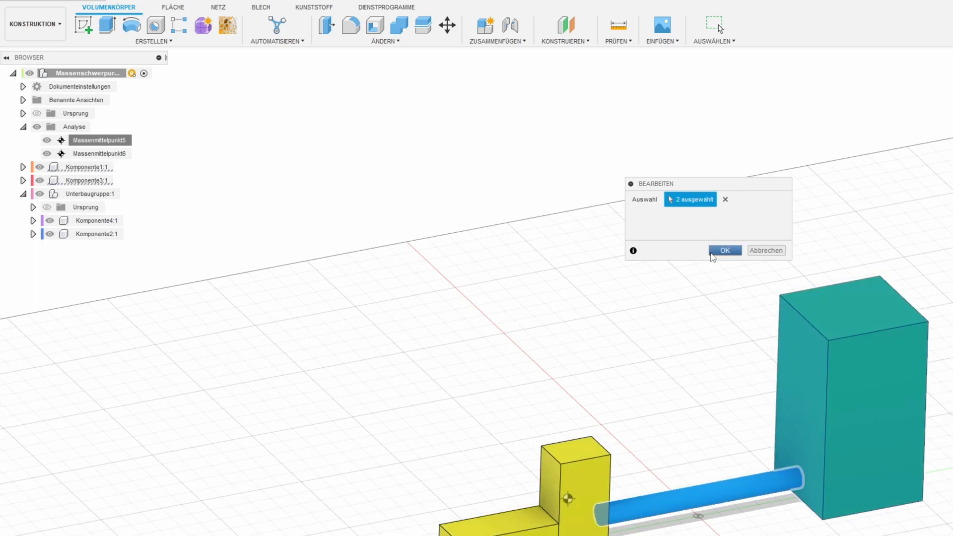
left_click(716, 251)
middle_click_drag(860, 383, 794, 422, "shift")
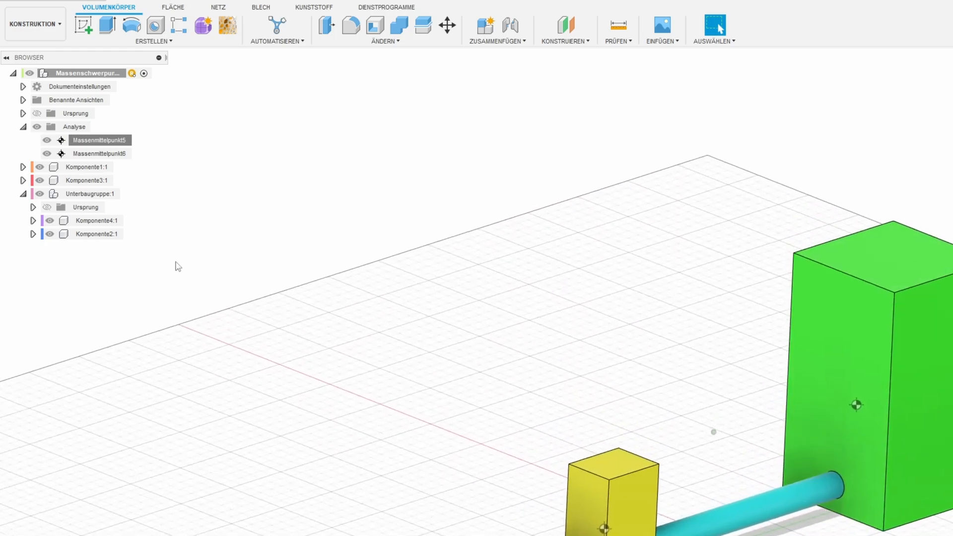
right_click(117, 141)
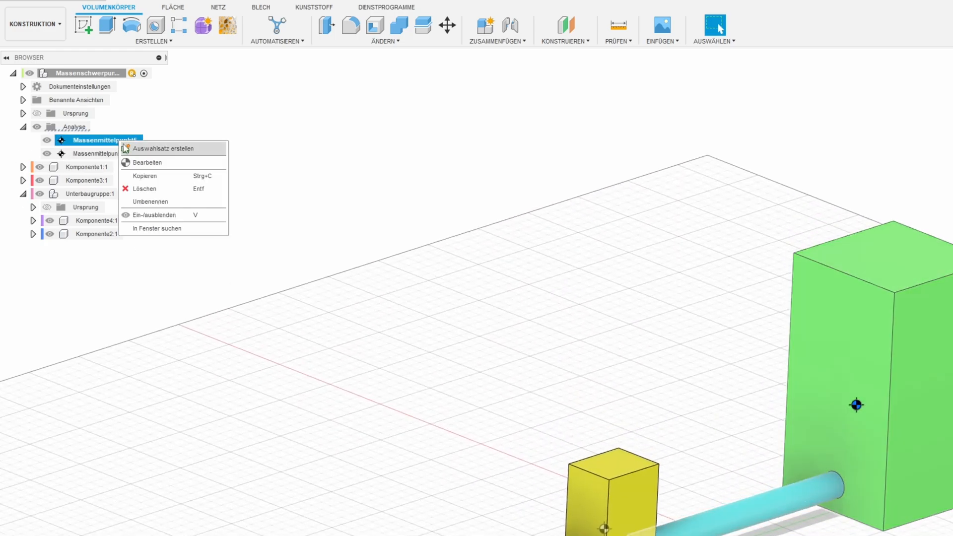
left_click(148, 193)
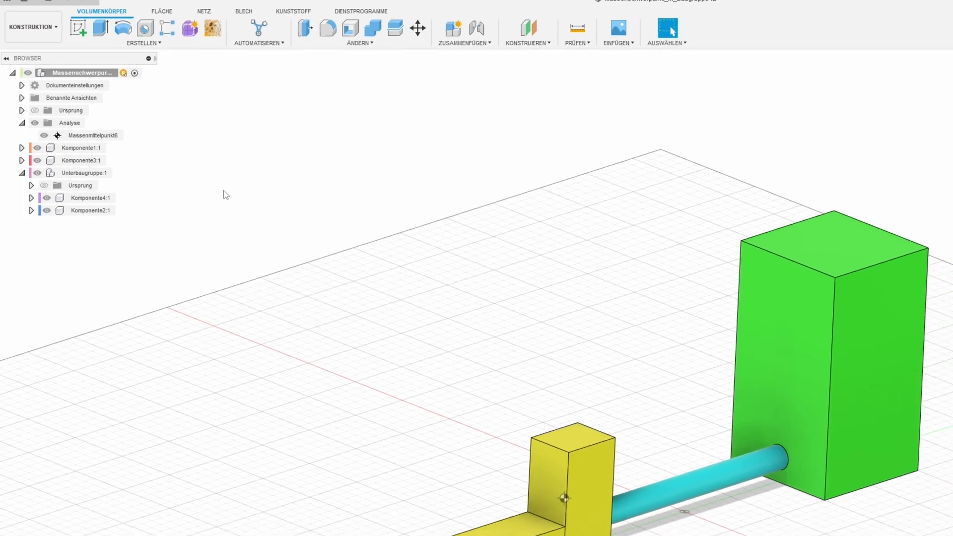